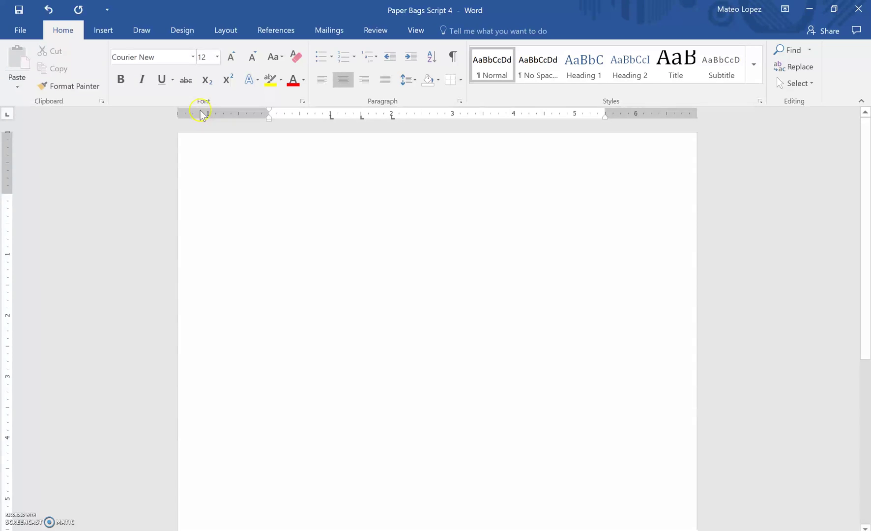
Step: Check the document's font, font size and the 1, 1.5 and 2 inch tab stops
left_click(165, 54)
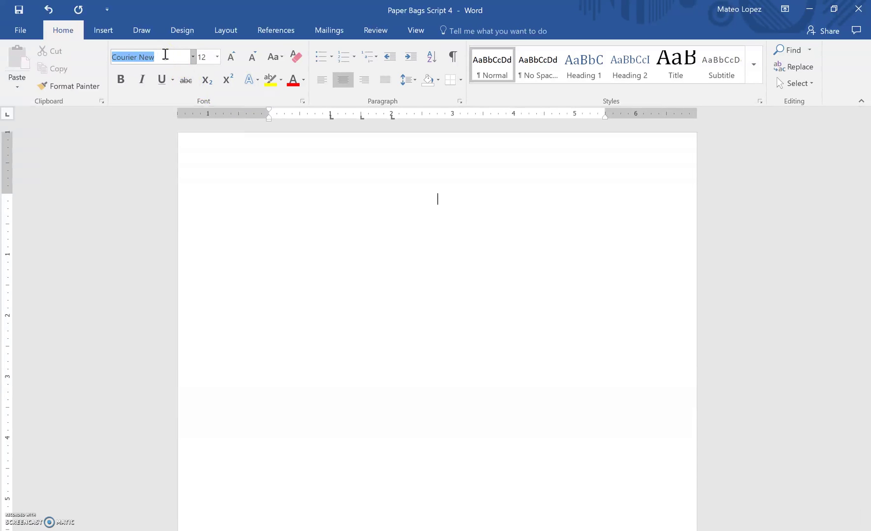
left_click(206, 59)
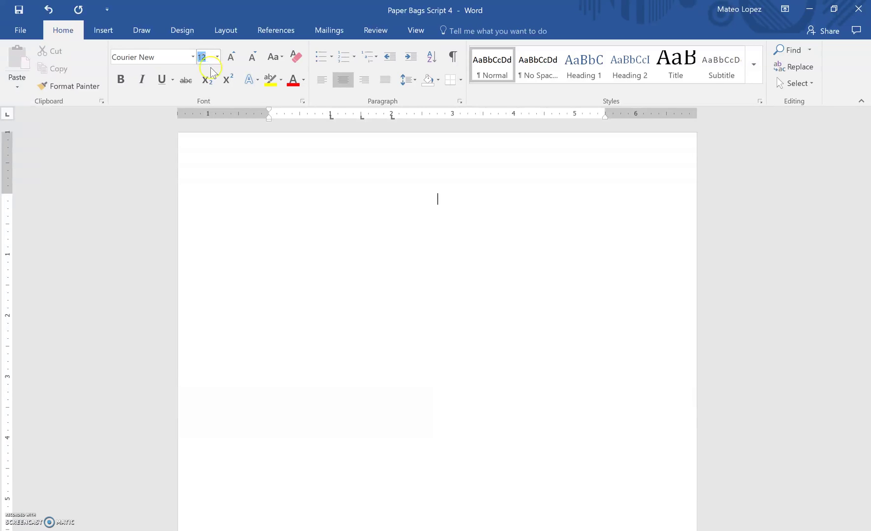
left_click(330, 118)
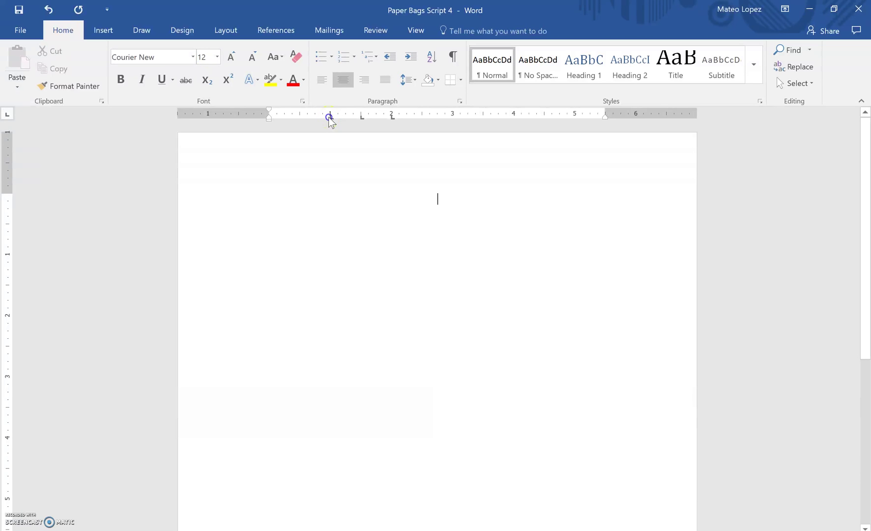
left_click(362, 117)
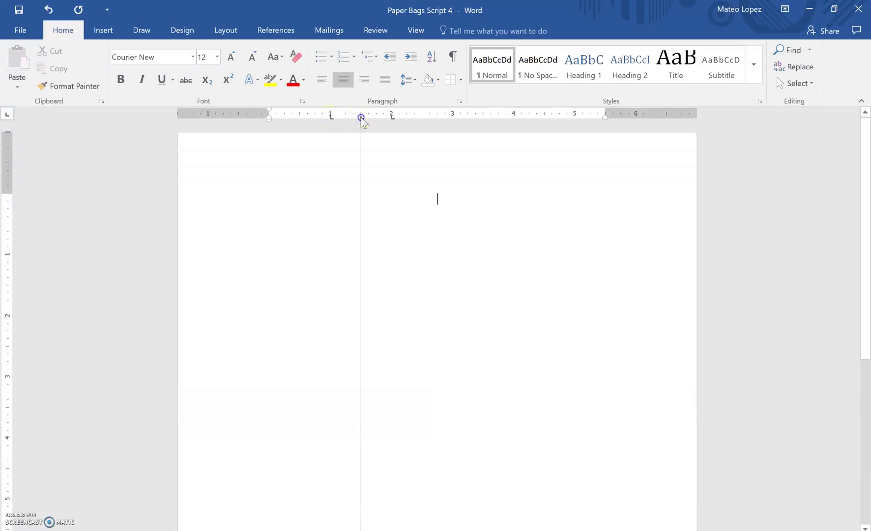
left_click(391, 118)
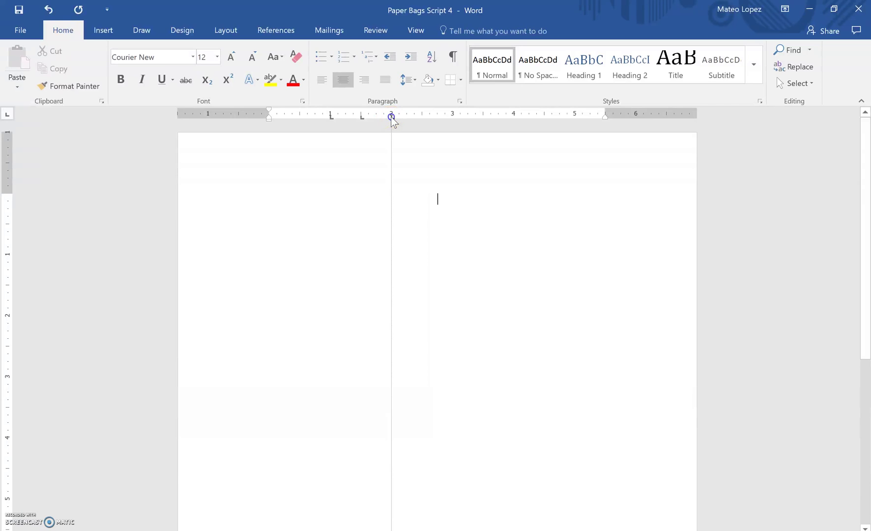
left_click(390, 120)
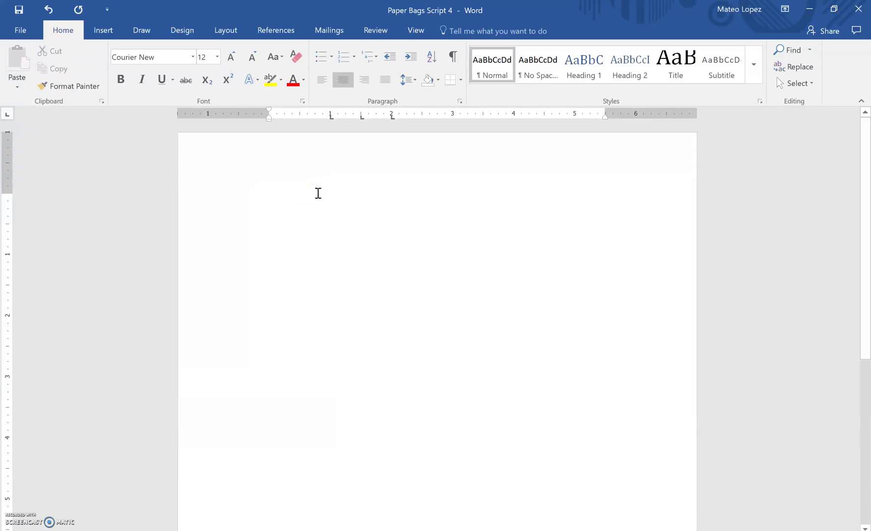
Step: Restore the underlined PAPER BAGS title and place the caret after it and after FADE IN:
key("ctrl+z")
key("ctrl+y")
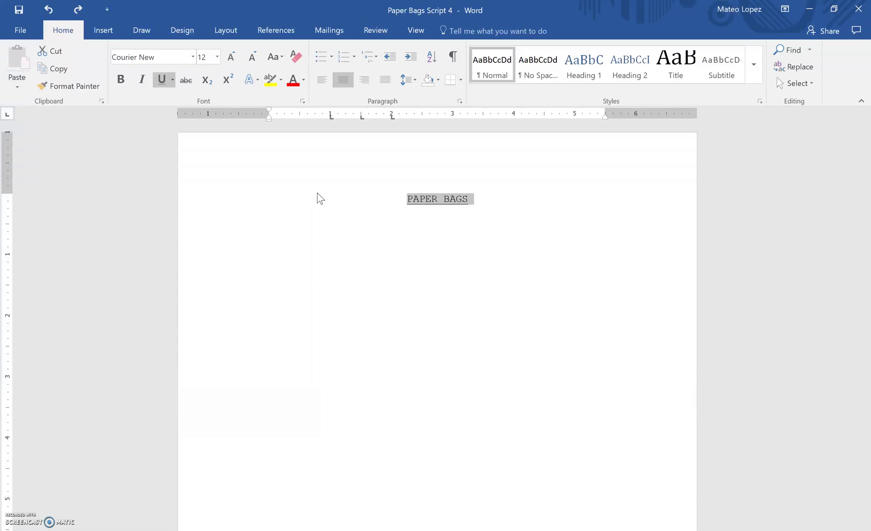
left_click(470, 199)
left_click(324, 246)
type("FADE IN:")
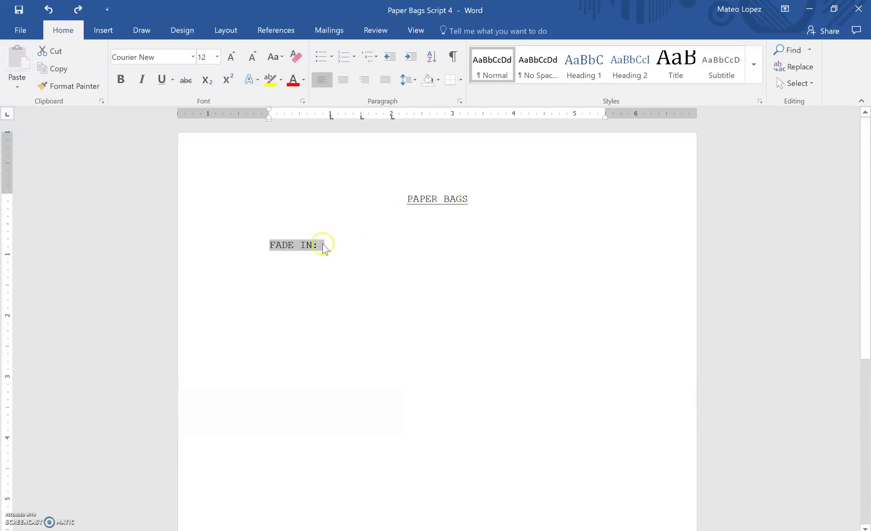
left_click(324, 246)
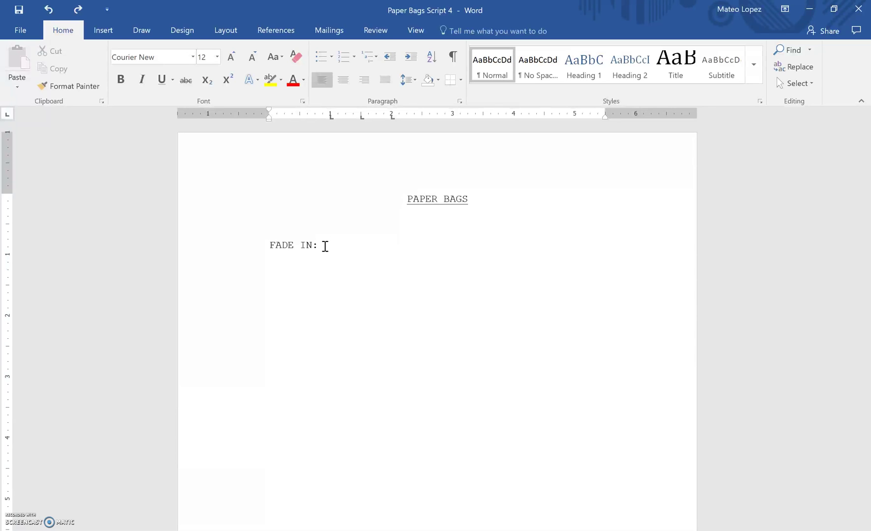
Step: Add the scene heading EXT. CITYSQUARE - DAY and paste the 'Citizens stand in rows' action paragraph
key("Return")
type("EXT.")
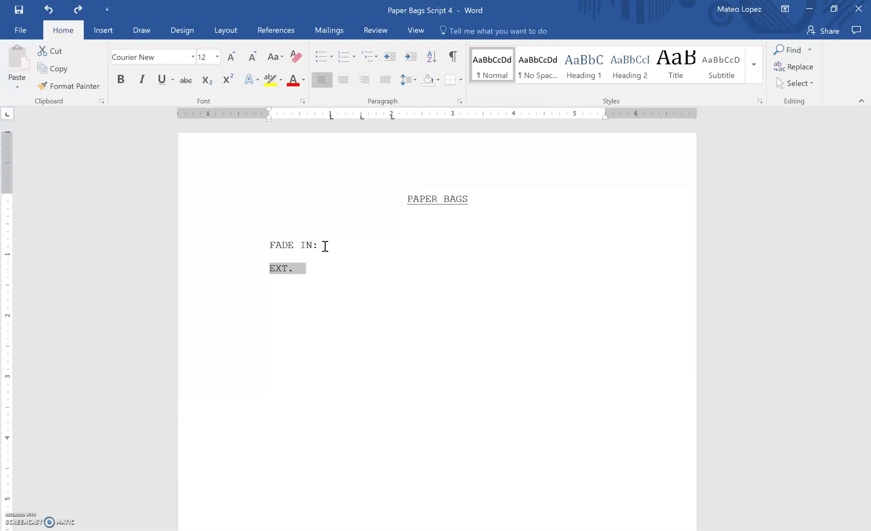
type("CITYSQUARE")
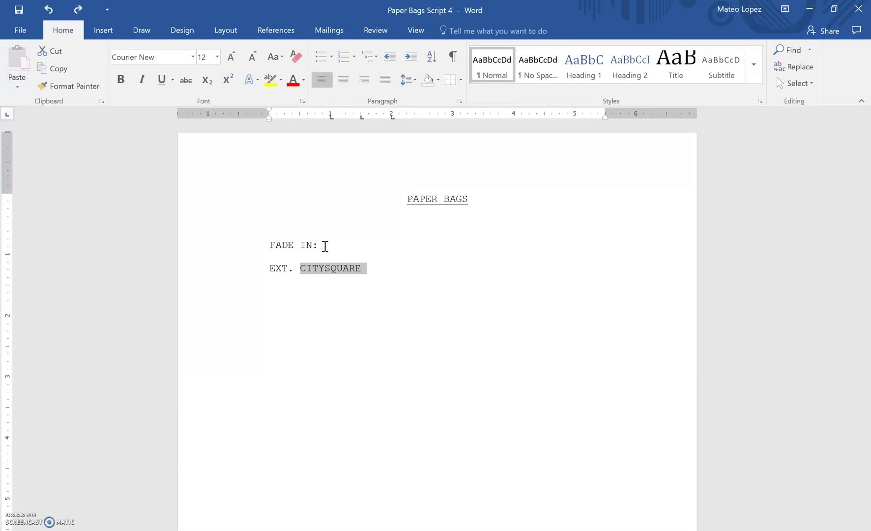
type("- ")
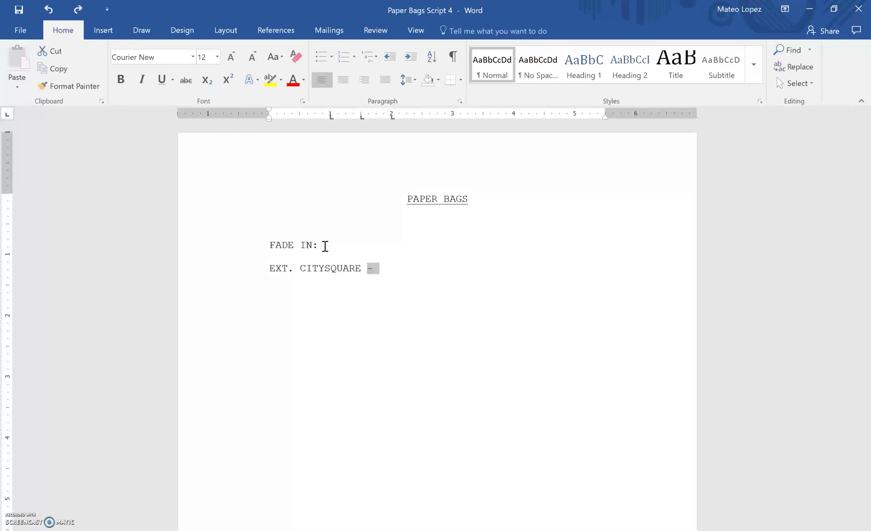
type("DAY")
key("Return")
key("Return")
type("Citizens stand in rows facing a stage in the center. MARVIN POLD, early 30’s, conservatively dressed, stands in a row holding DREA POLD, 5 months, who wears a dress. Drea pats his face. Drea laughs. KELLY POLD, early 30’s, conservatively dressed stands by Marvin.")
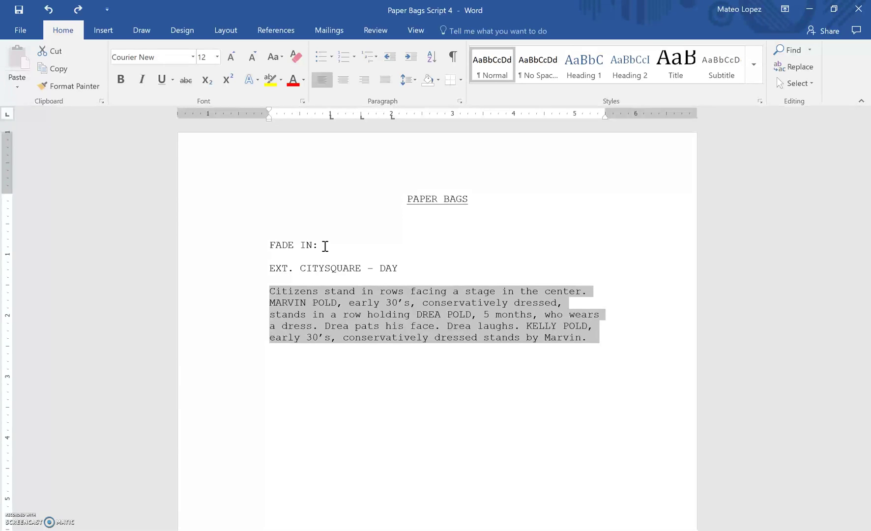
left_click(300, 292)
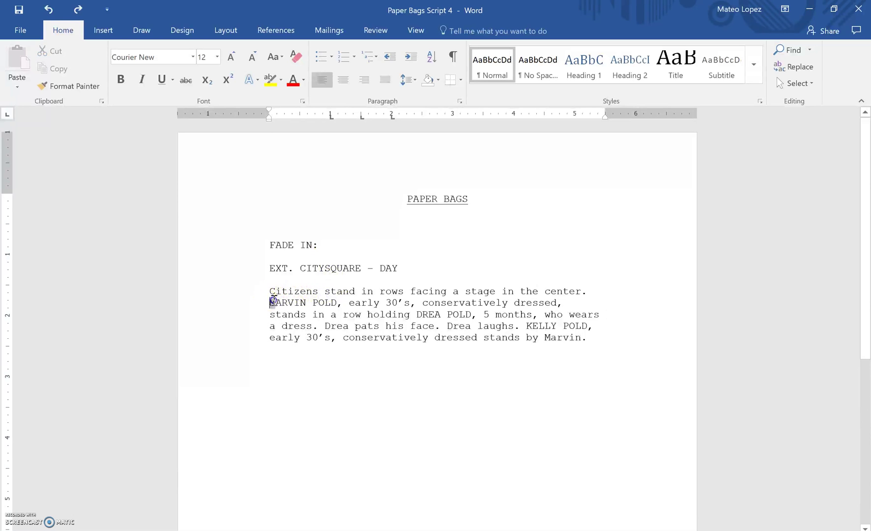
left_click_drag(270, 303, 333, 303)
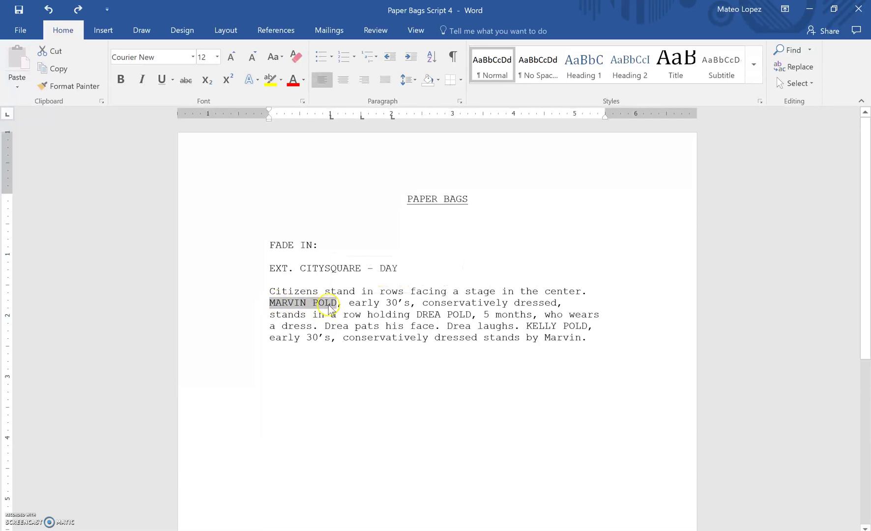
left_click_drag(349, 304, 402, 304)
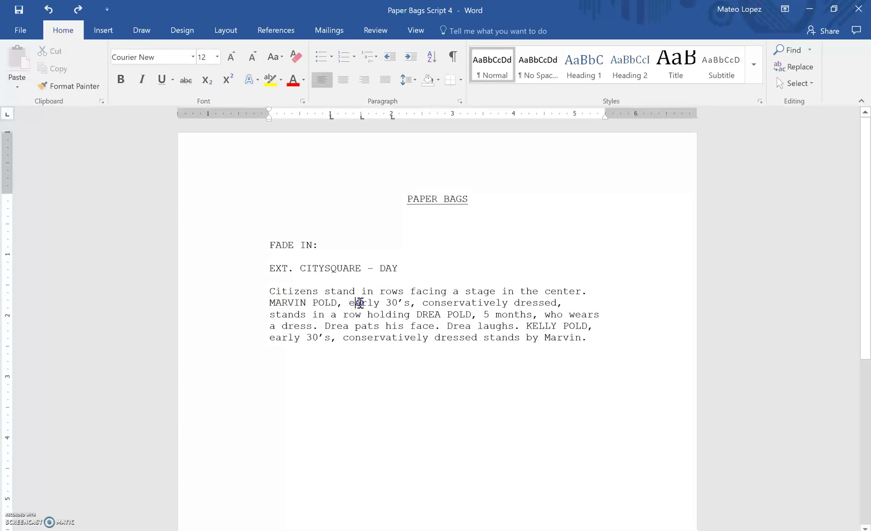
left_click(430, 304)
Step: Bring back the Enforcer podium paragraph and place the caret after 'microphone.'
key("ctrl+z")
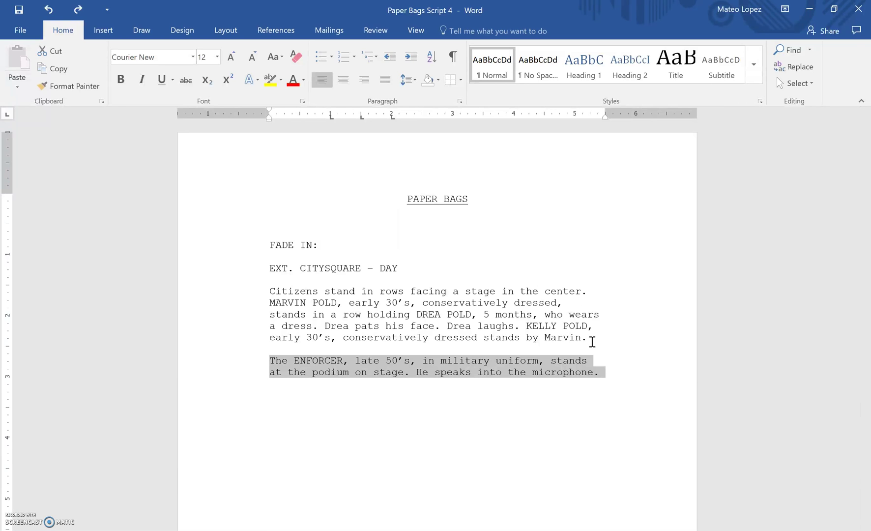
left_click(495, 367)
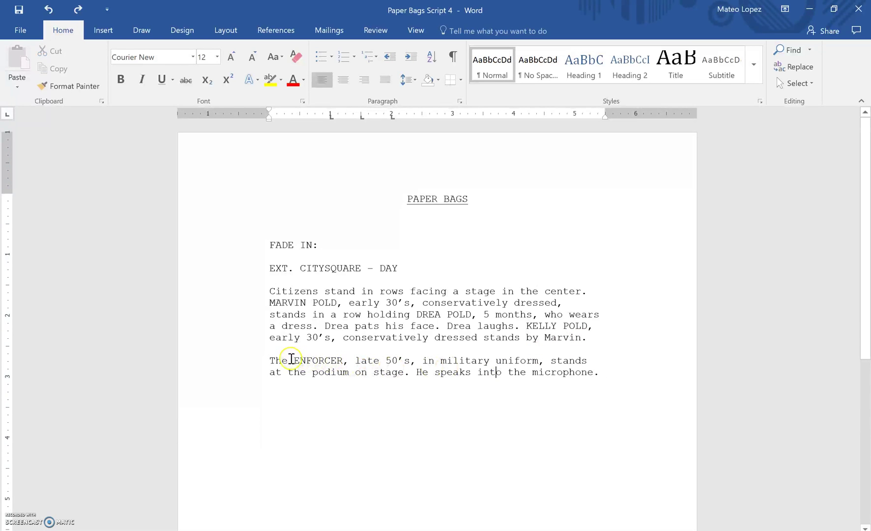
left_click_drag(295, 364, 340, 363)
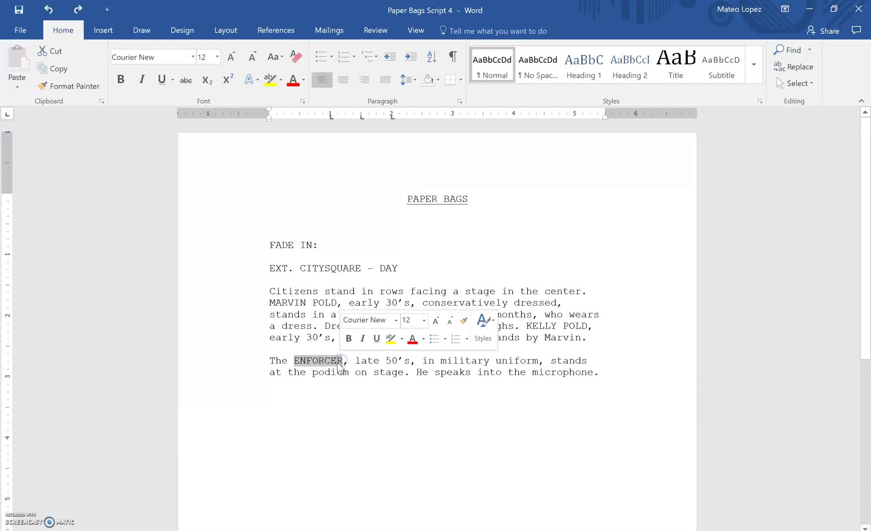
left_click(389, 361)
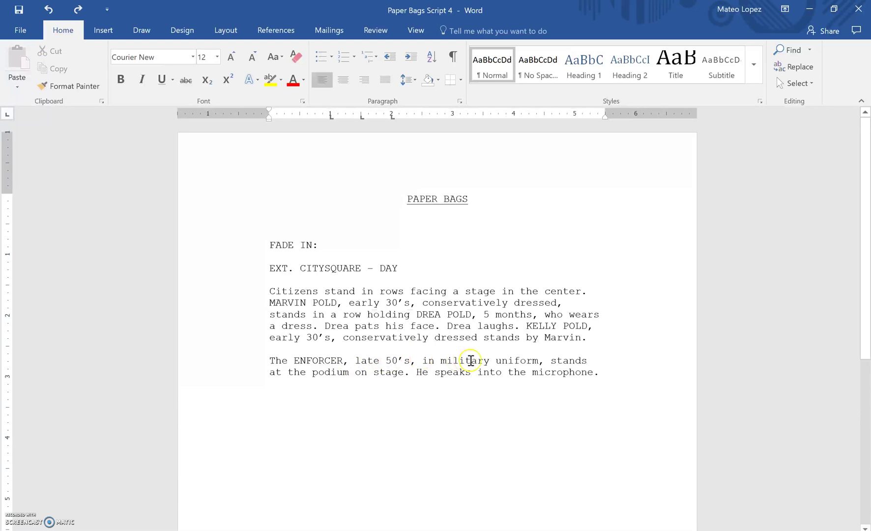
left_click(444, 371)
left_click(602, 378)
type("ENFORCER")
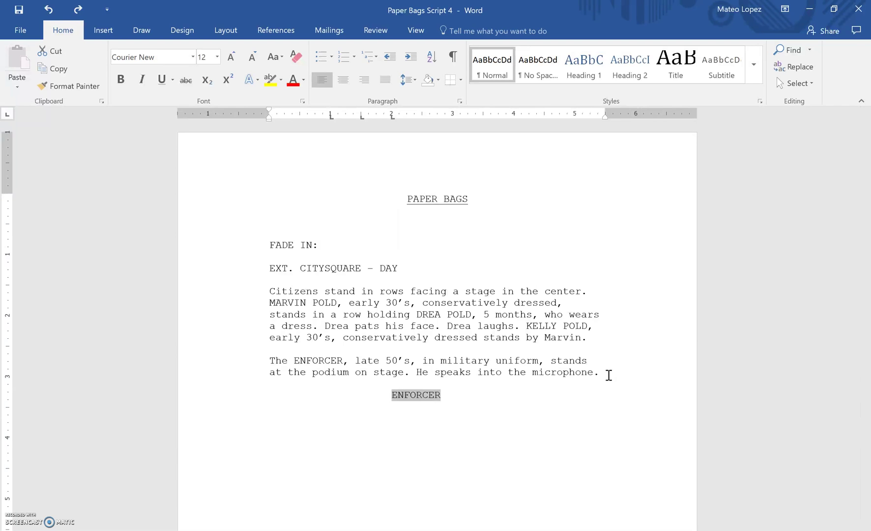
Step: Restore the Enforcer's four-line indented dialogue beneath the ENFORCER name
left_click(391, 395)
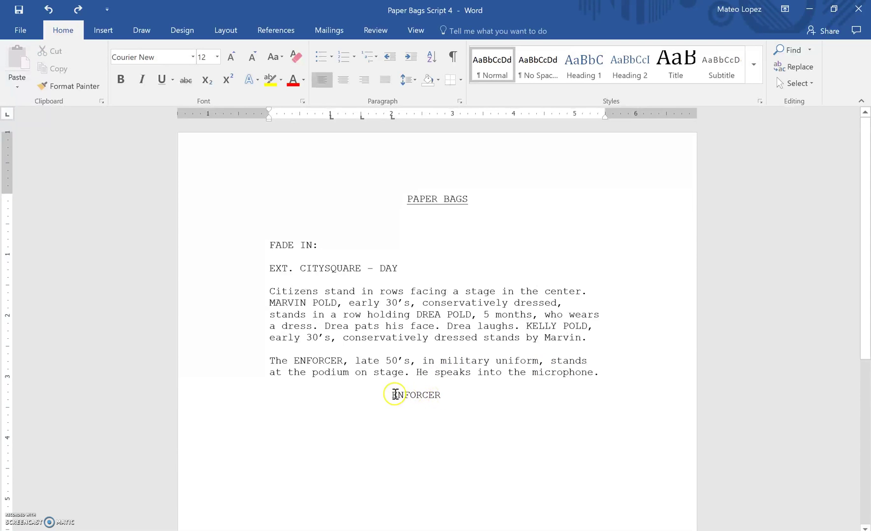
left_click(391, 115)
left_click(486, 395)
key("ctrl+z")
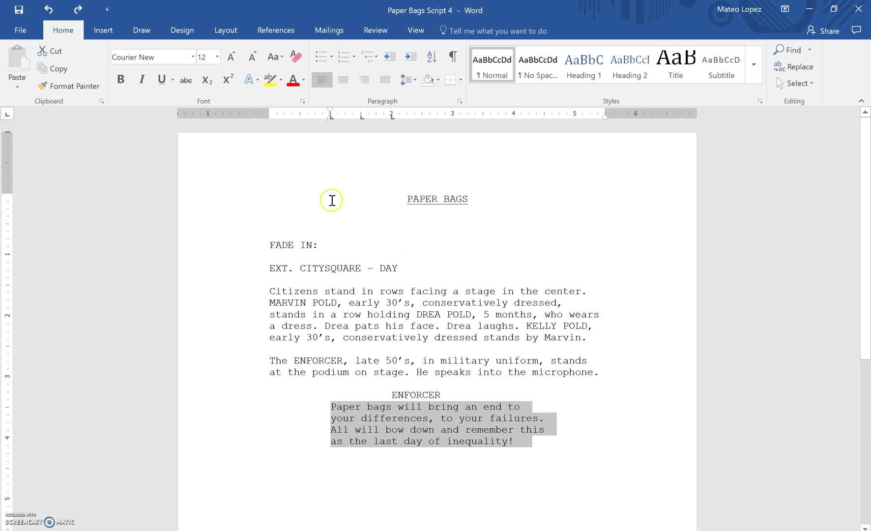
Step: Add the action line 'Marvin quickly turns towards Kelly.' after the dialogue ending 'inequality!'
left_click(331, 115)
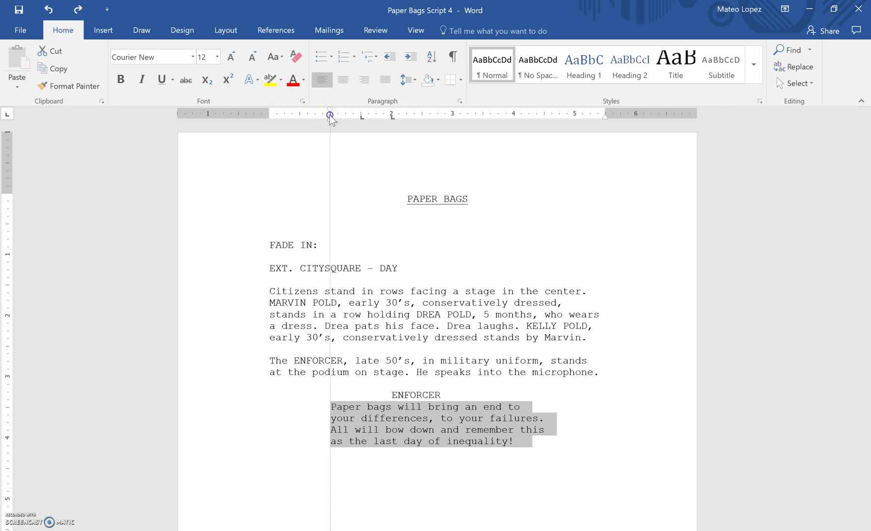
left_click(555, 443)
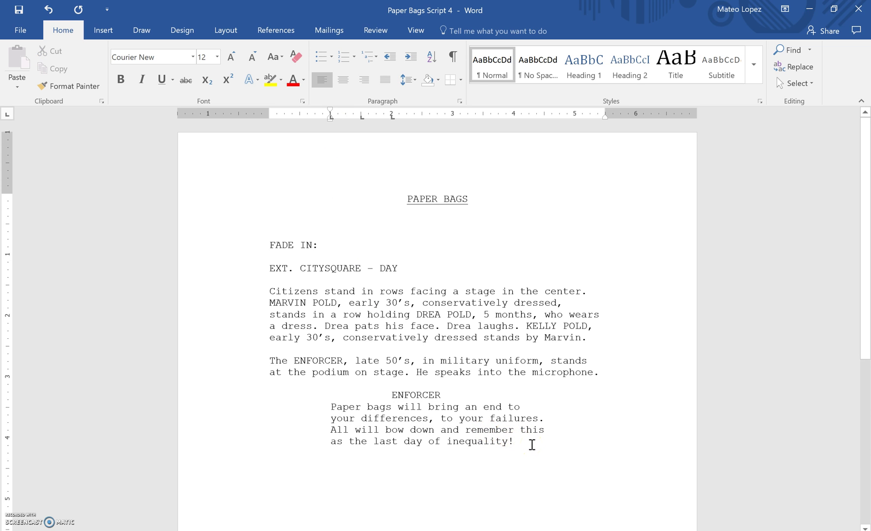
key("ctrl+z")
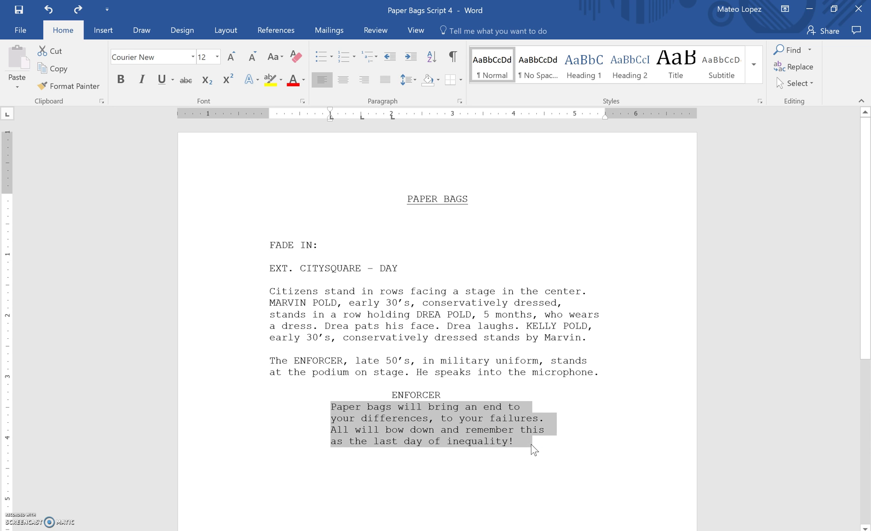
key("ctrl+z")
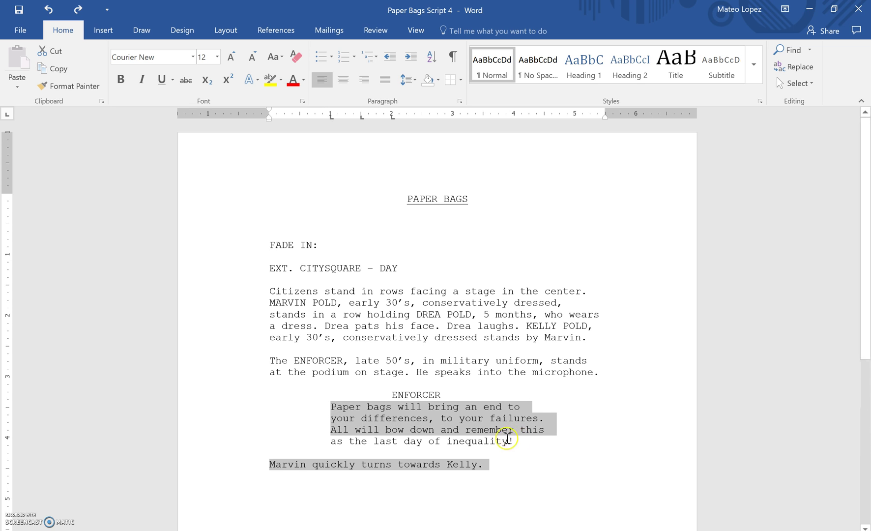
Step: Add the centred MARVIN character name under the 'Marvin quickly turns towards Kelly.' line
left_click(503, 465)
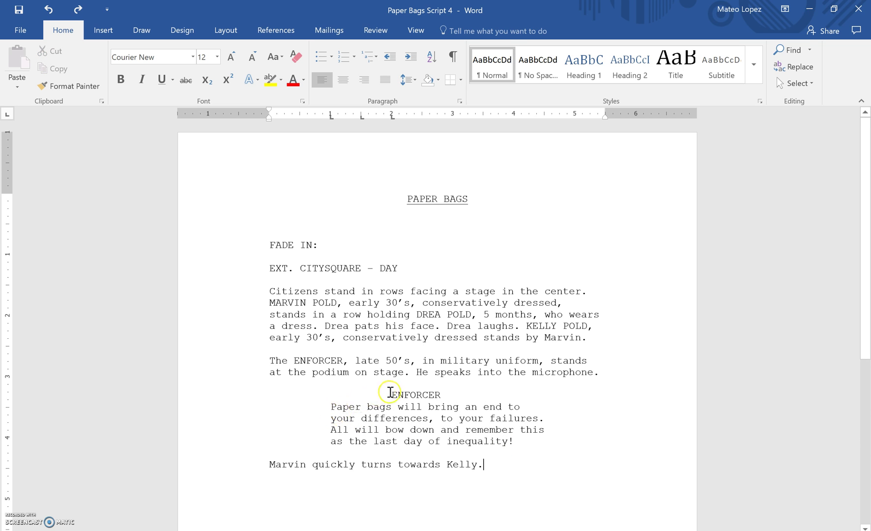
left_click(266, 464)
key("ctrl+z")
type("MARVIN")
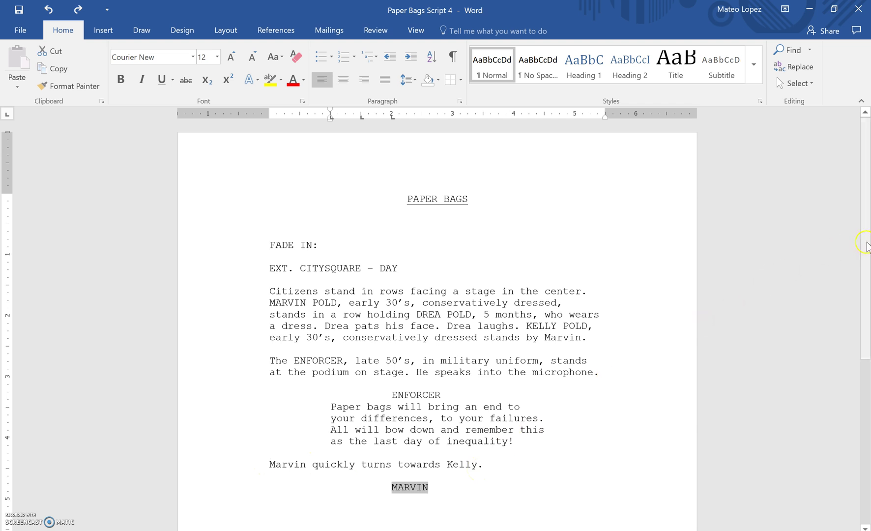
left_click_drag(862, 244, 868, 357)
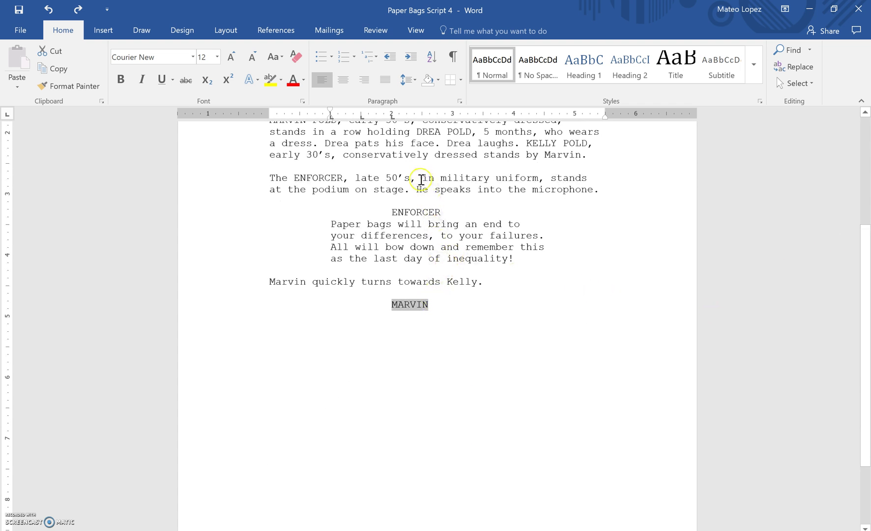
Step: Add Marvin's line 'We're not ever going to cover up.' and restore the KEEPER paragraph
left_click(392, 212)
left_click(391, 305)
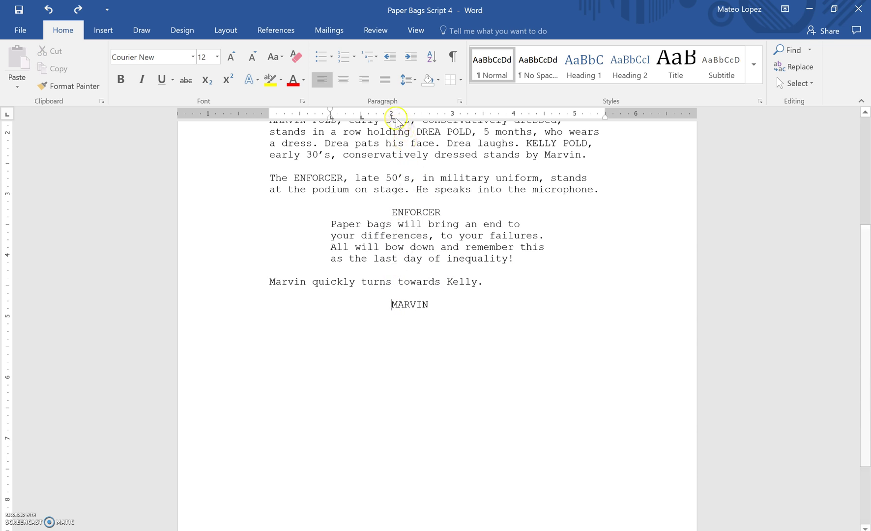
key("ctrl+z")
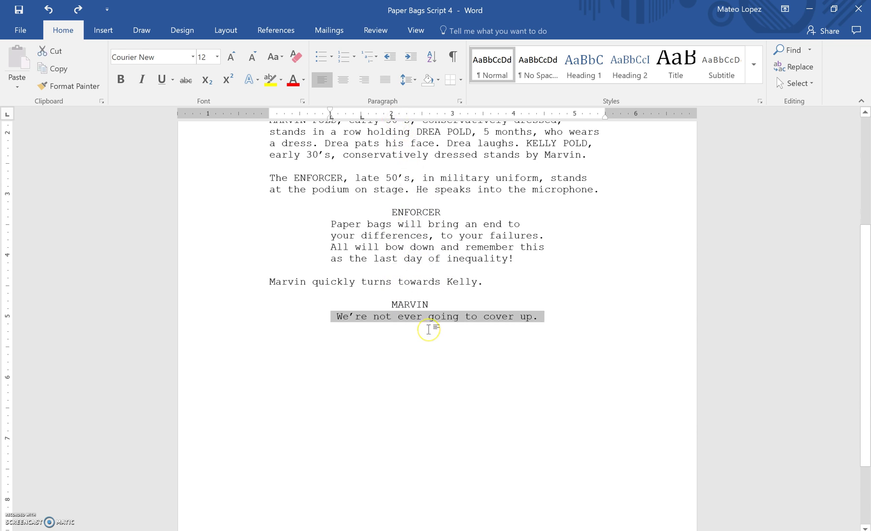
left_click(419, 305)
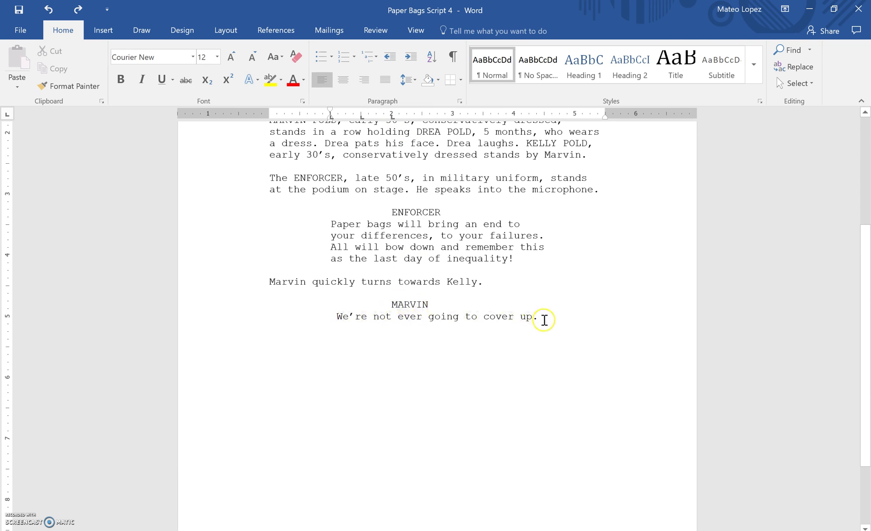
left_click(58, 10)
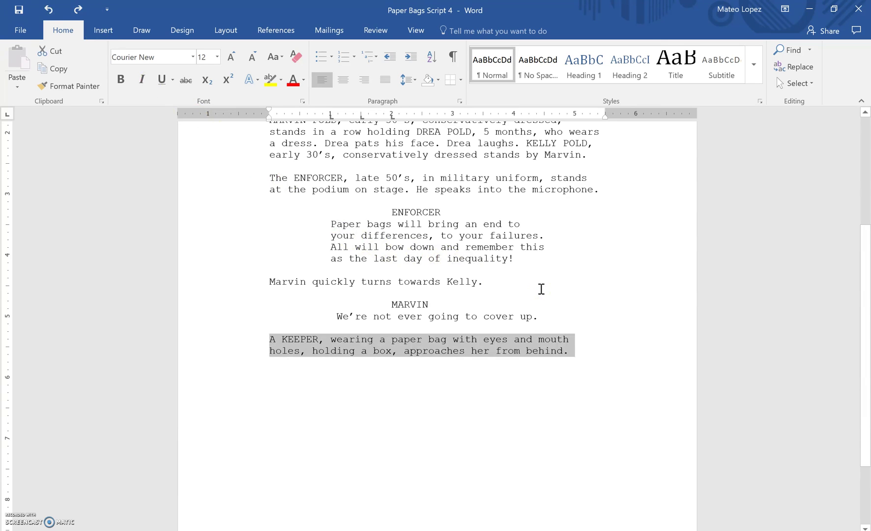
Step: Add KEEPER saying 'Accept unity and remove diversity.', then 'Marvin passes Drea to Kelly.'
key("ctrl+z")
key("ctrl+z")
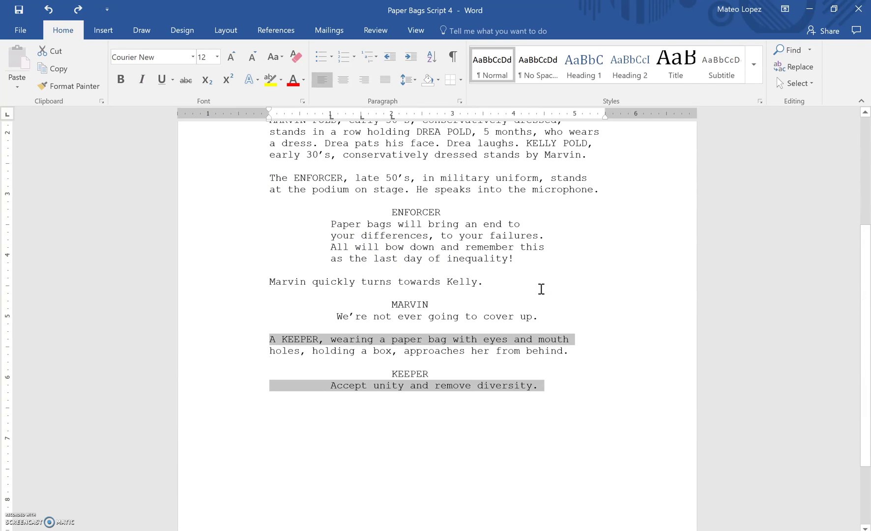
left_click(401, 373)
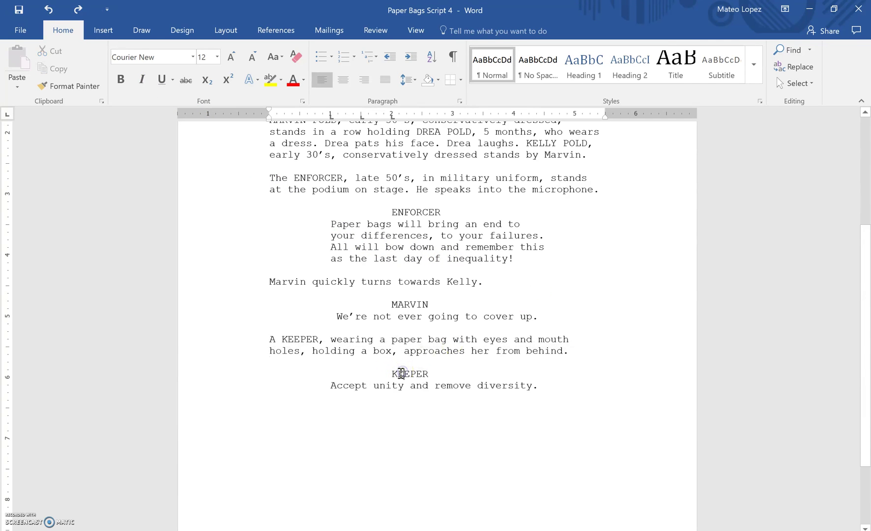
left_click_drag(330, 387, 542, 386)
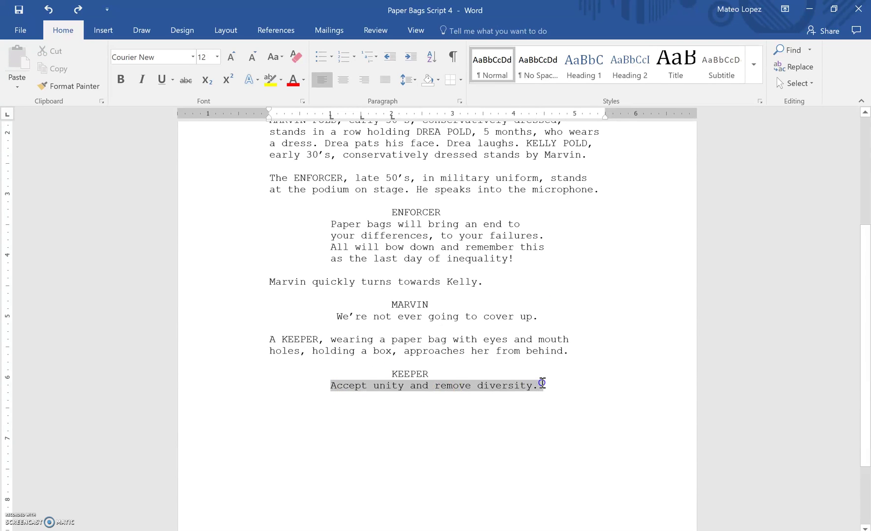
left_click(544, 387)
key("ctrl+z")
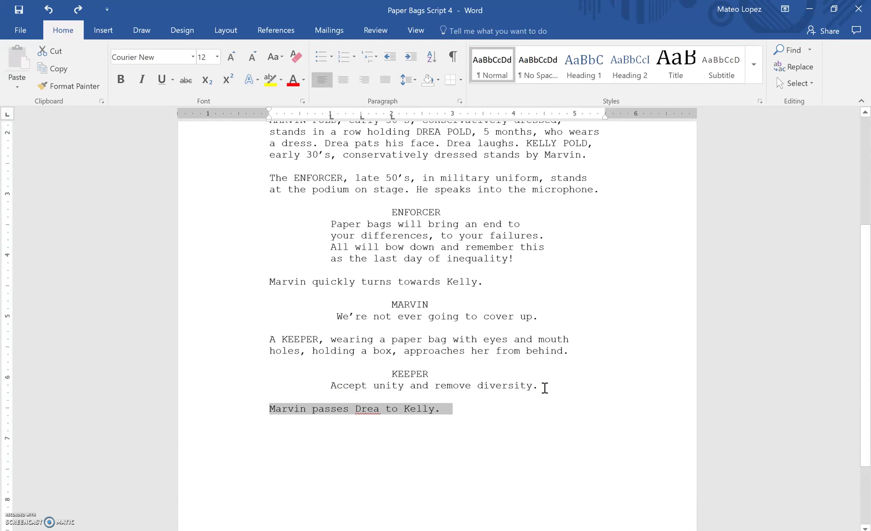
left_click(497, 417)
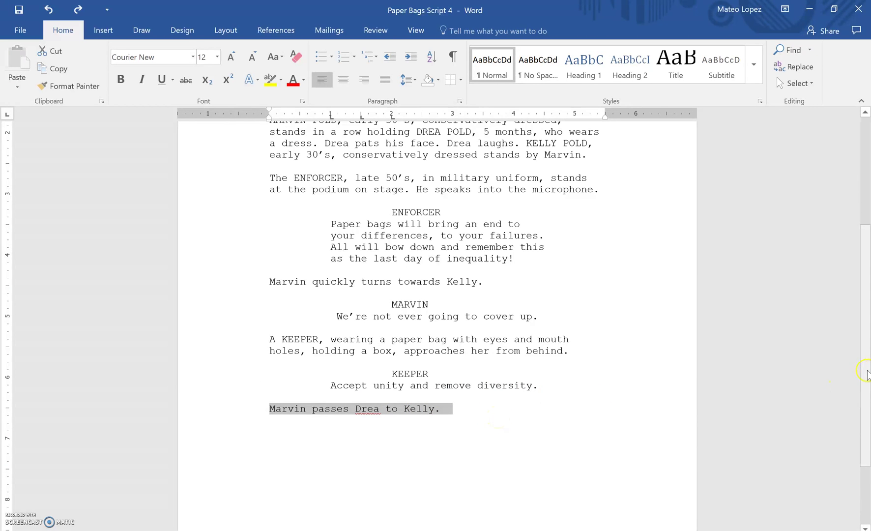
left_click_drag(869, 366, 869, 239)
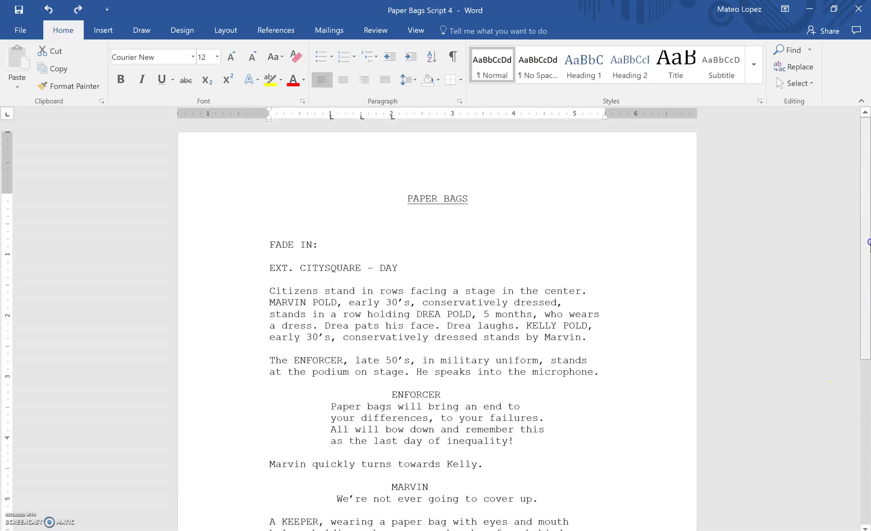